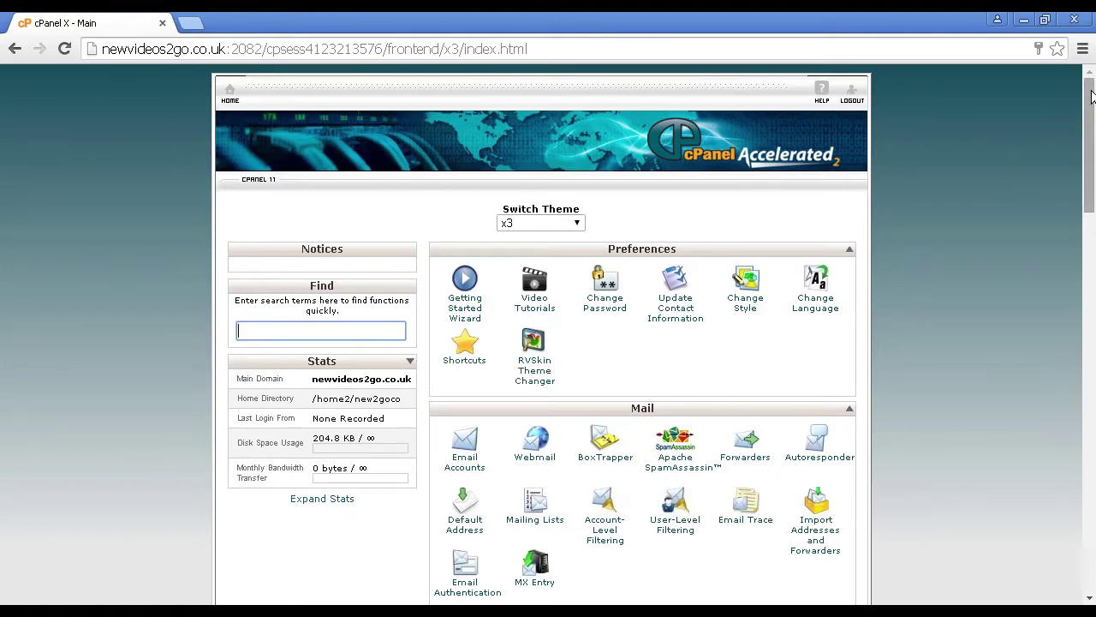
# Scroll the cPanel home page down to the Softaculous Apps Installer with WordPress listed.
pyautogui.moveTo(1088, 204); pyautogui.dragTo(1078, 452)
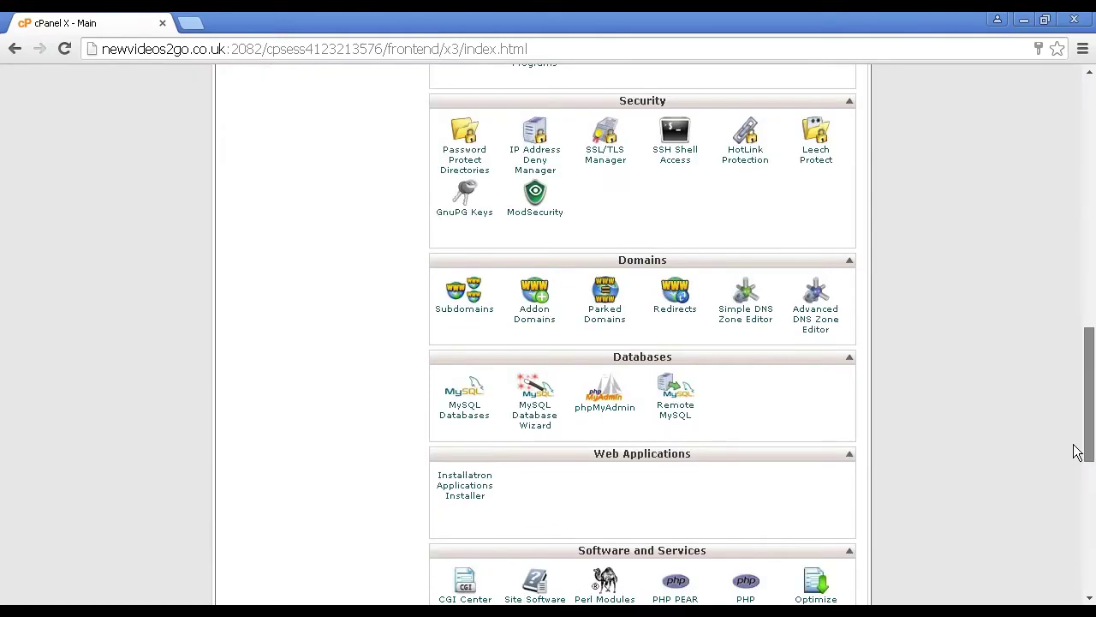
pyautogui.scroll(-6, 1077, 452)
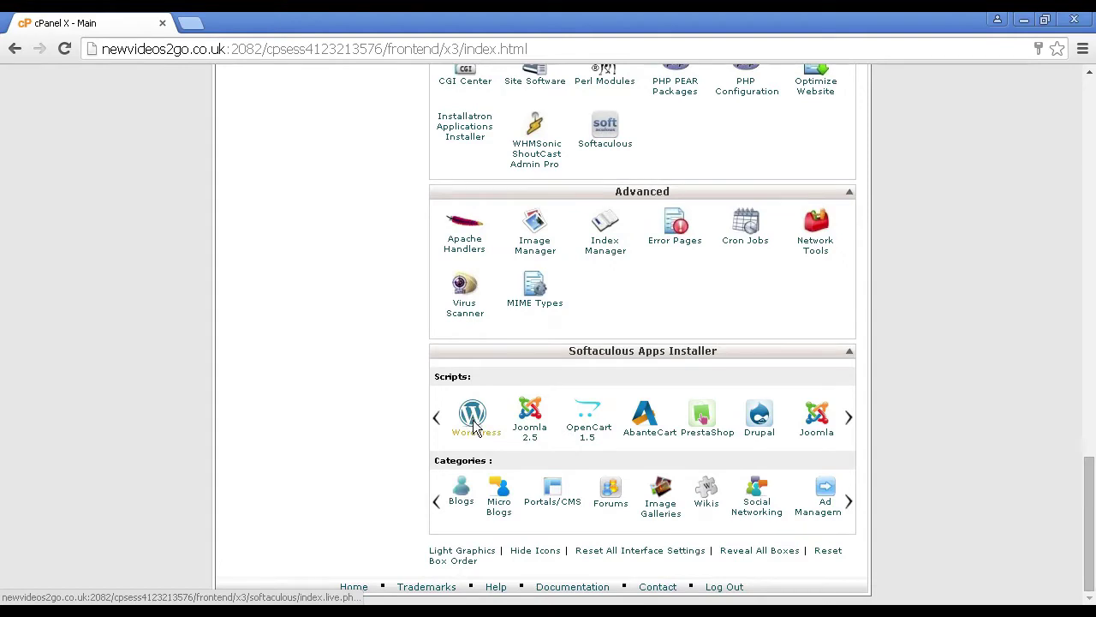
# Open the Softaculous WordPress 4.1.1 install form for newvideos2go.co.uk.
pyautogui.click(473, 419)
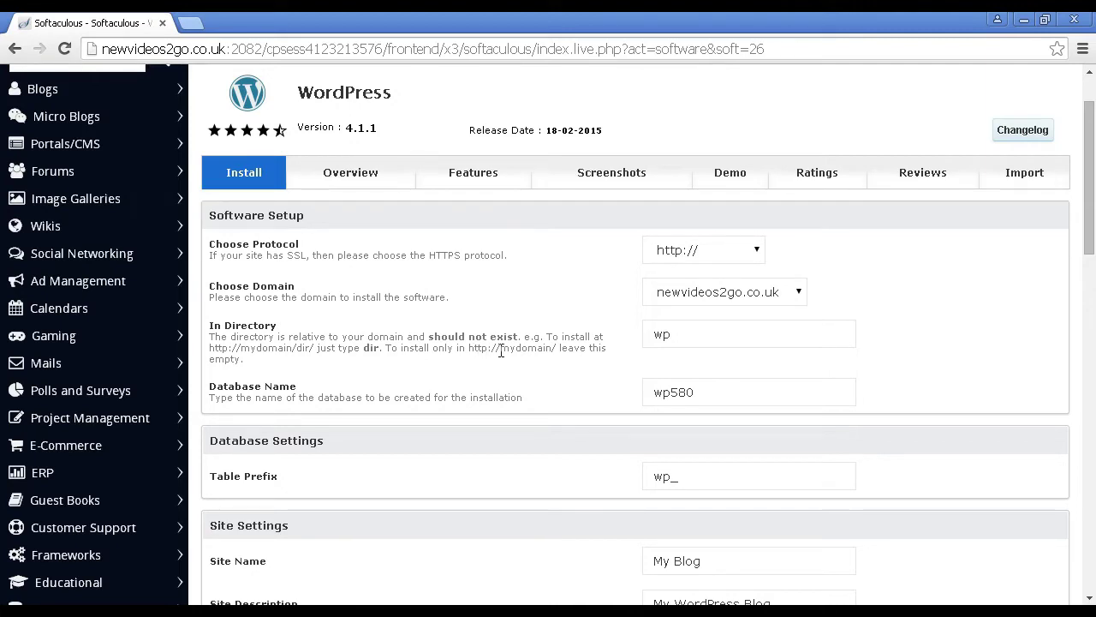
# Clear 'wp' from the In Directory field so WordPress installs at the domain root.
pyautogui.click(673, 342)
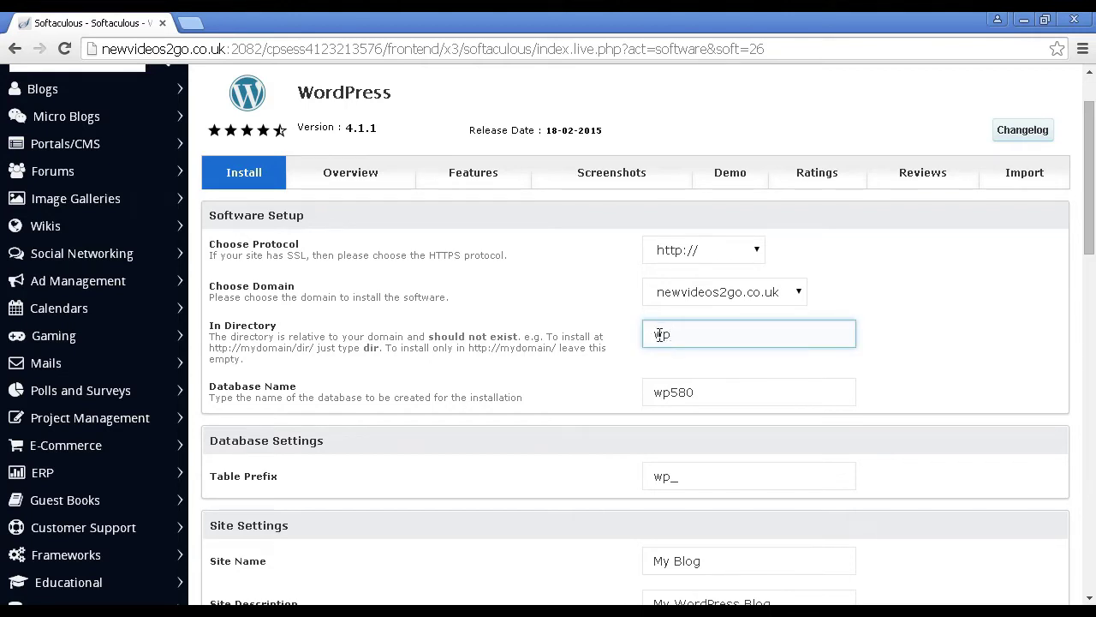
pyautogui.moveTo(672, 334); pyautogui.dragTo(623, 334)
pyautogui.press('BackSpace')
# Review the database name wp580 and table prefix wp_, leaving both unchanged.
pyautogui.click(679, 401)
pyautogui.click(694, 418)
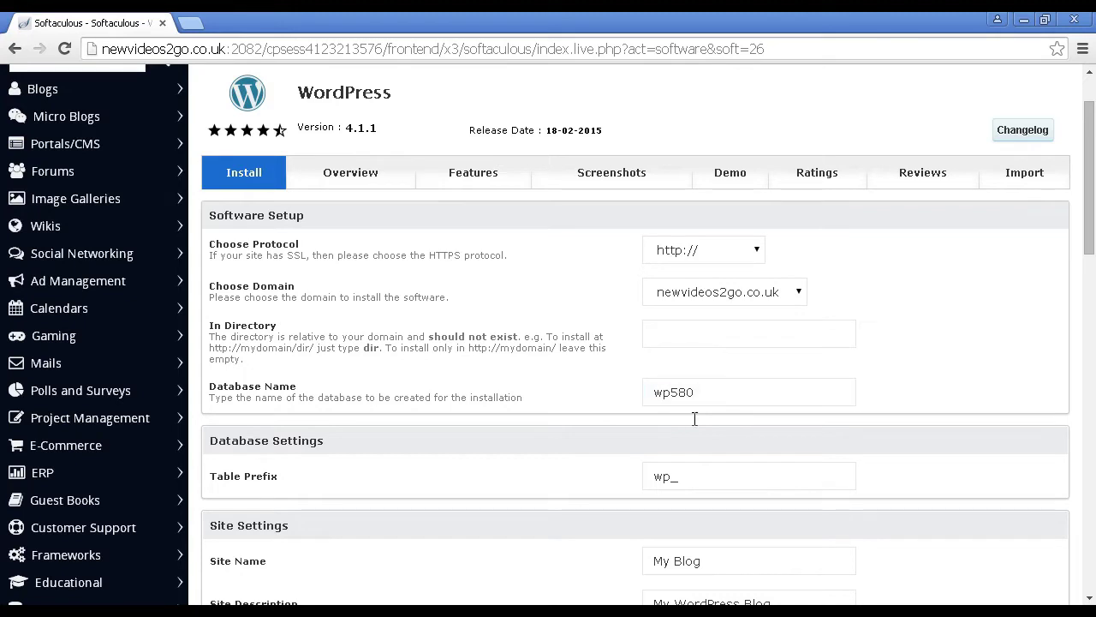
pyautogui.click(666, 479)
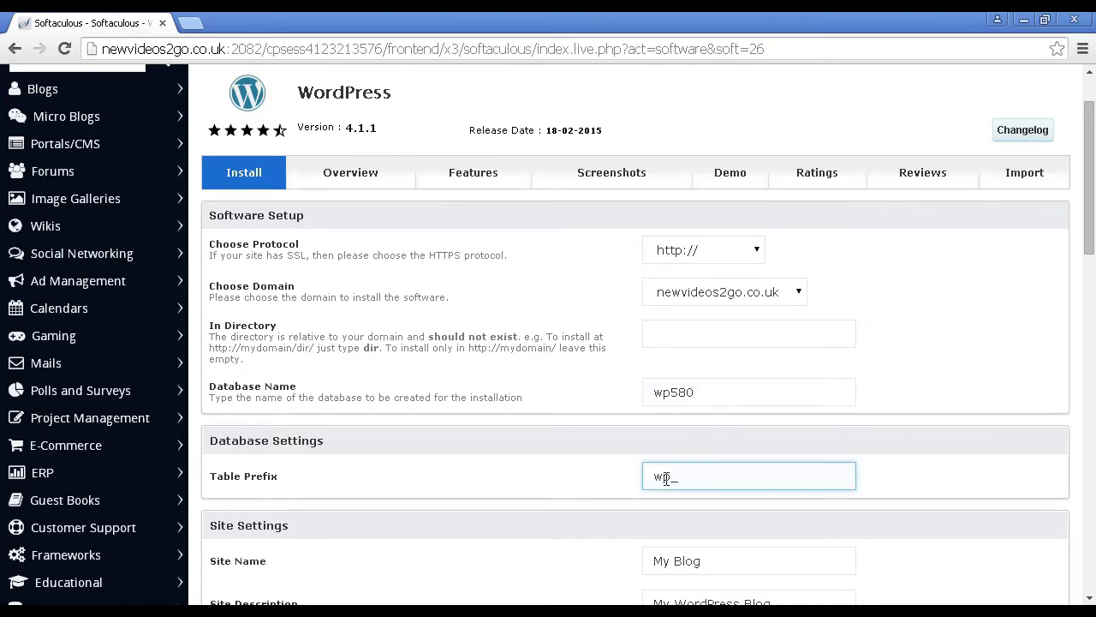
pyautogui.click(622, 434)
pyautogui.click(662, 478)
pyautogui.click(960, 352)
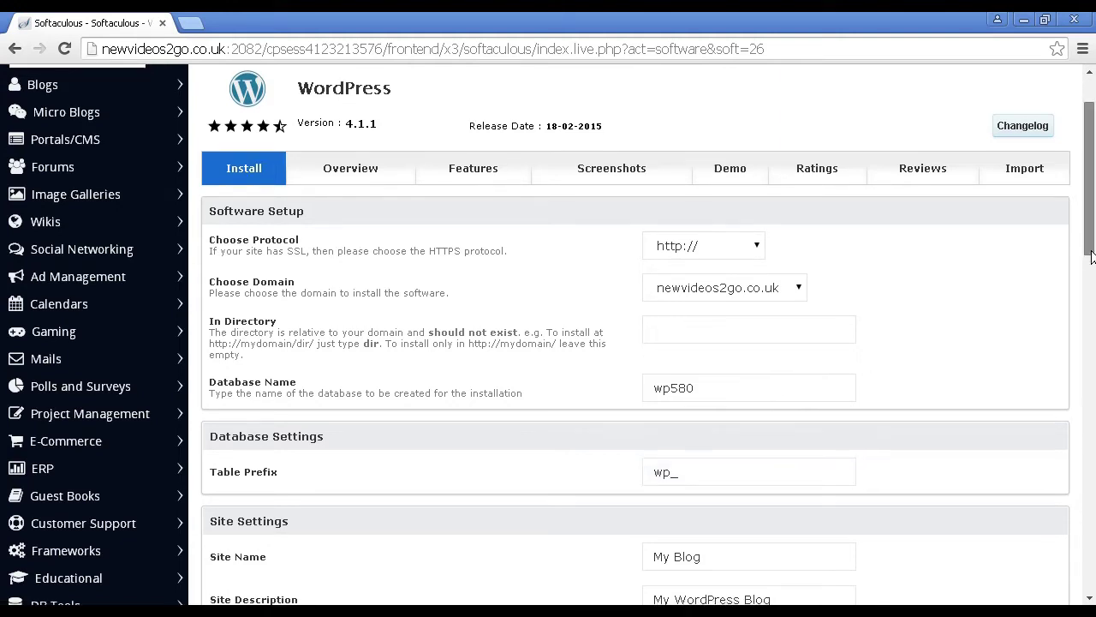
pyautogui.moveTo(1092, 248); pyautogui.dragTo(1092, 294)
pyautogui.scroll(-3, 1093, 294)
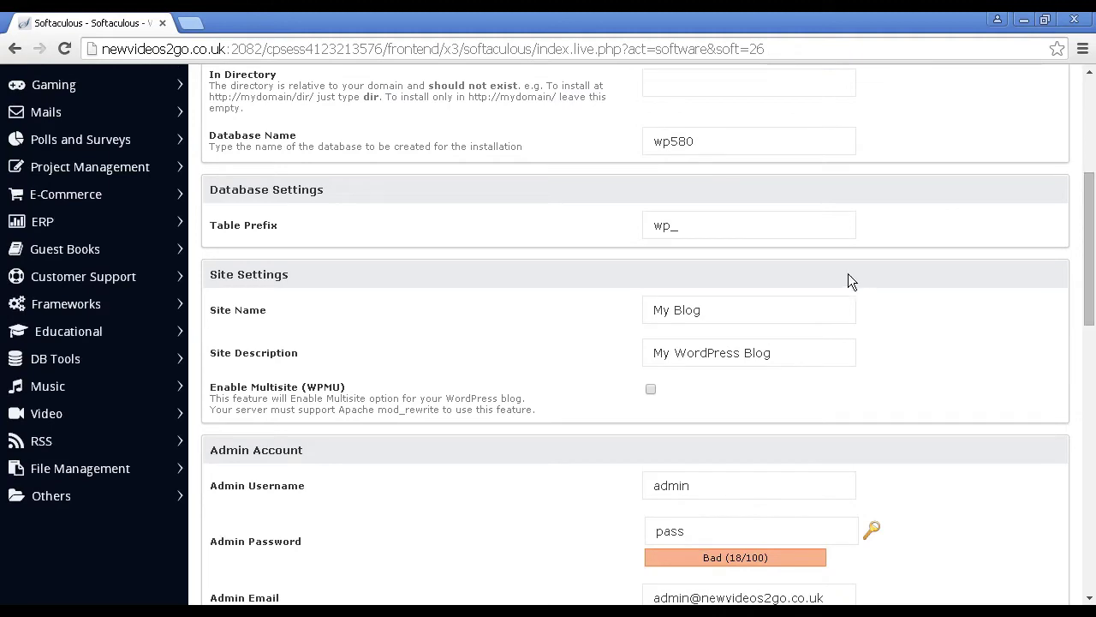
pyautogui.click(696, 315)
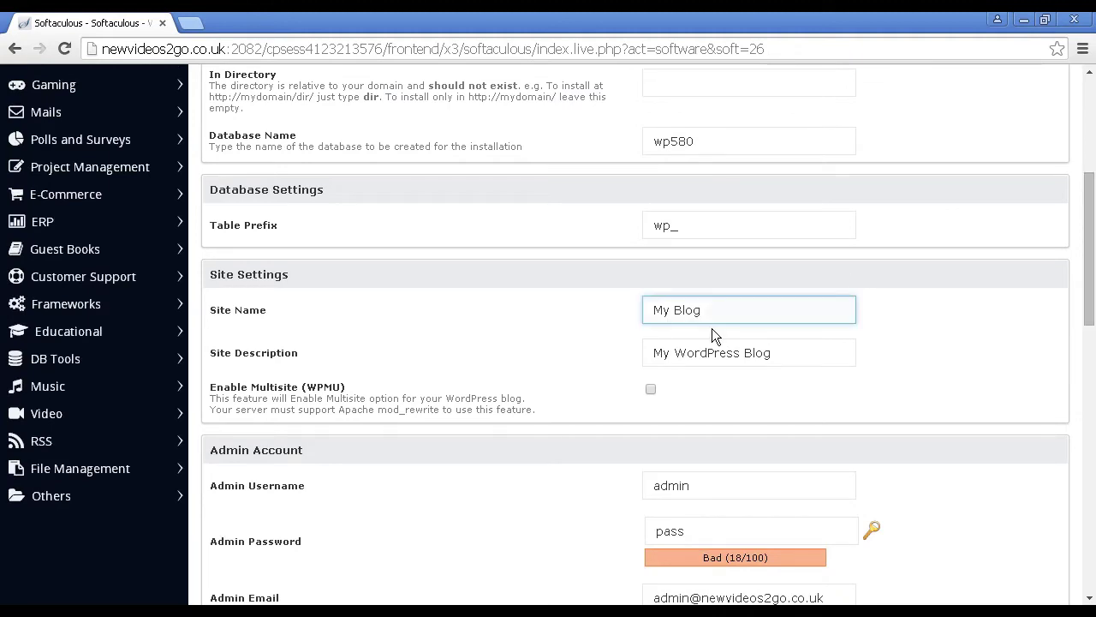
pyautogui.click(751, 375)
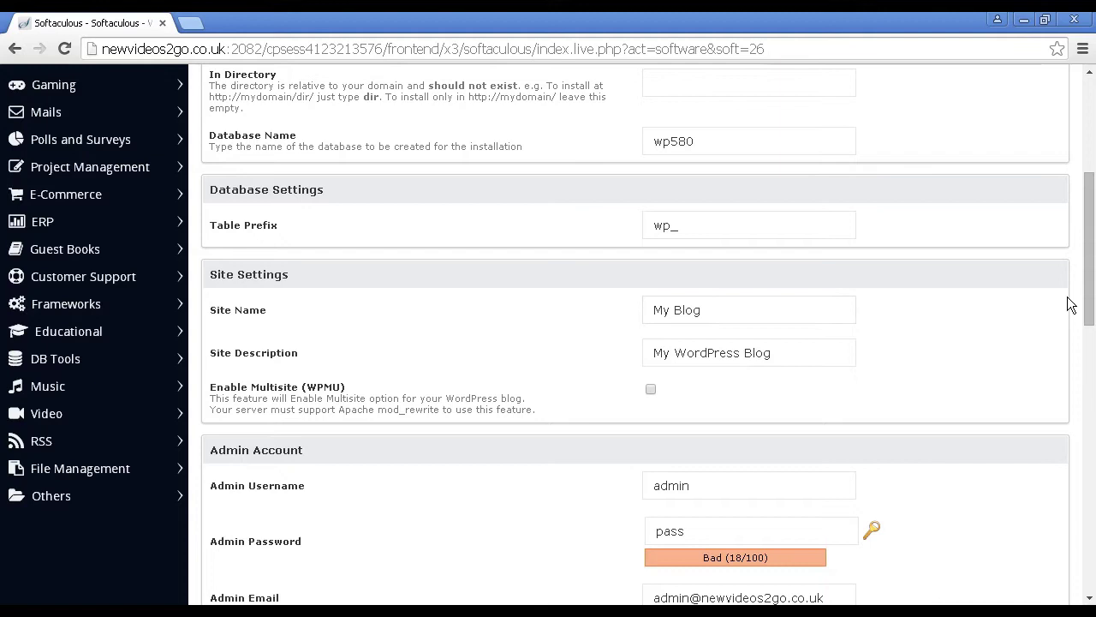
pyautogui.moveTo(1091, 291); pyautogui.dragTo(1084, 363)
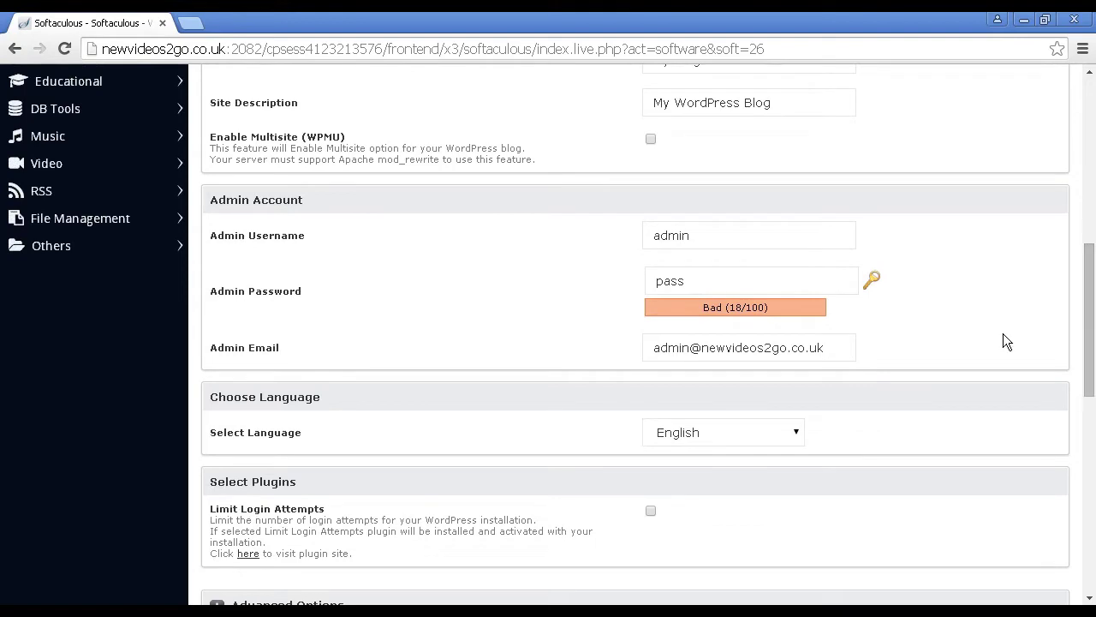
pyautogui.click(668, 247)
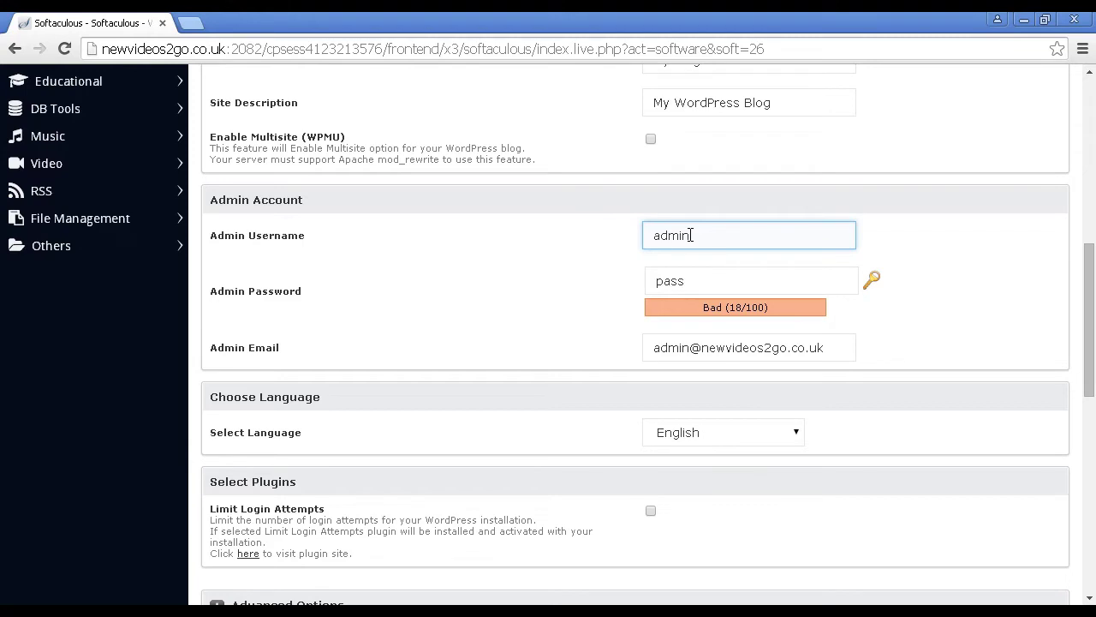
# Replace the weak admin password with a generated strong random password.
pyautogui.click(687, 284)
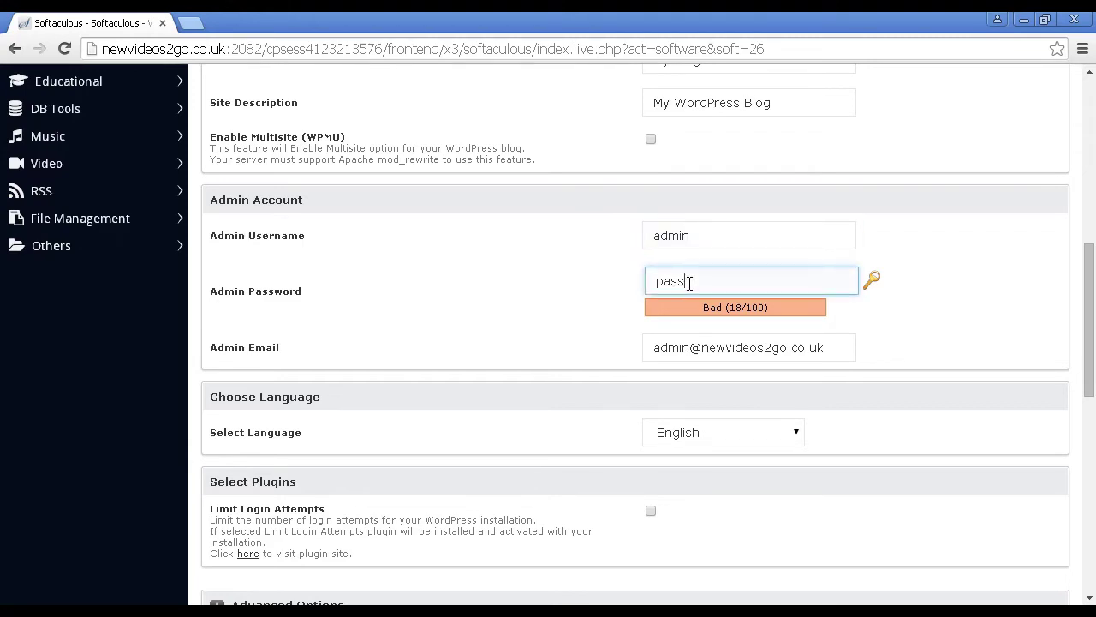
pyautogui.moveTo(690, 282); pyautogui.dragTo(642, 282)
pyautogui.press('BackSpace')
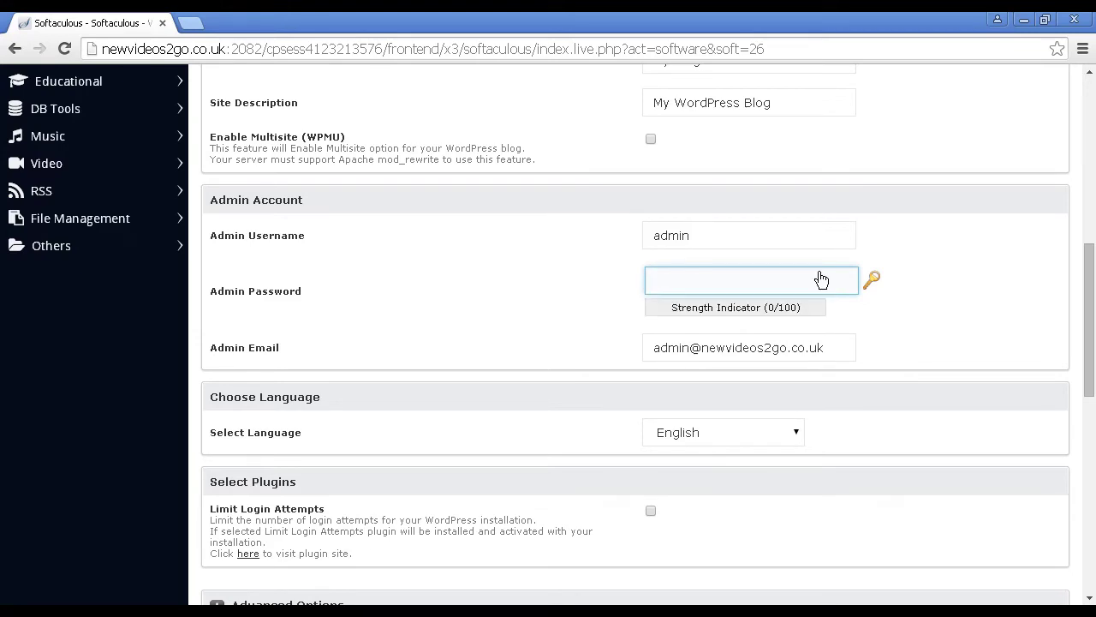
pyautogui.click(872, 282)
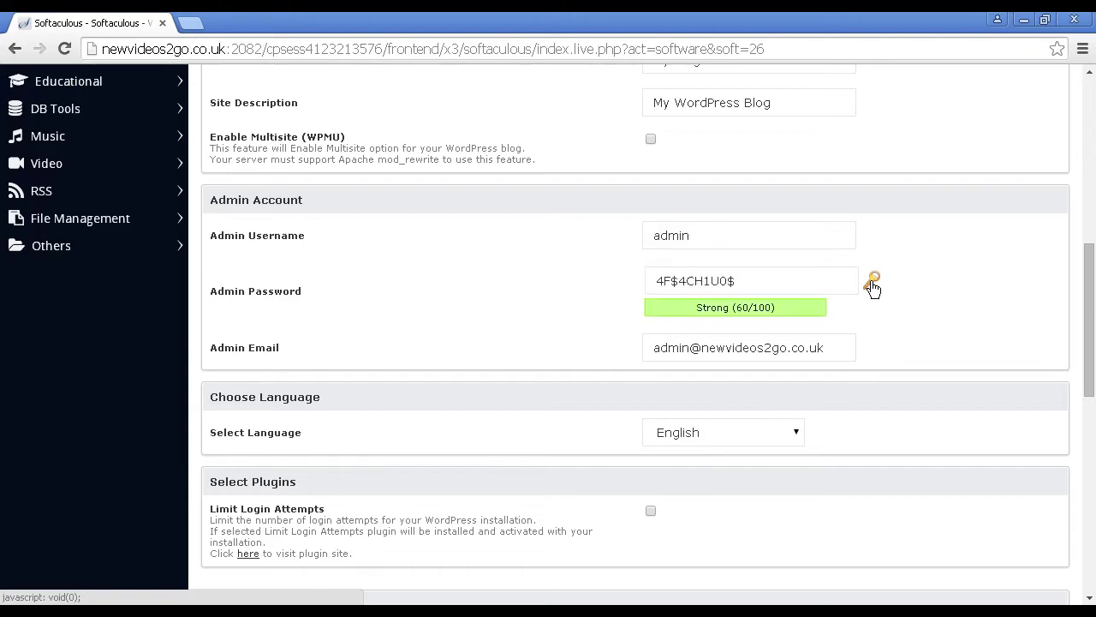
# Copy the generated admin password for safekeeping, then select the admin e-mail field.
pyautogui.click(727, 281)
pyautogui.moveTo(727, 281); pyautogui.dragTo(642, 281)
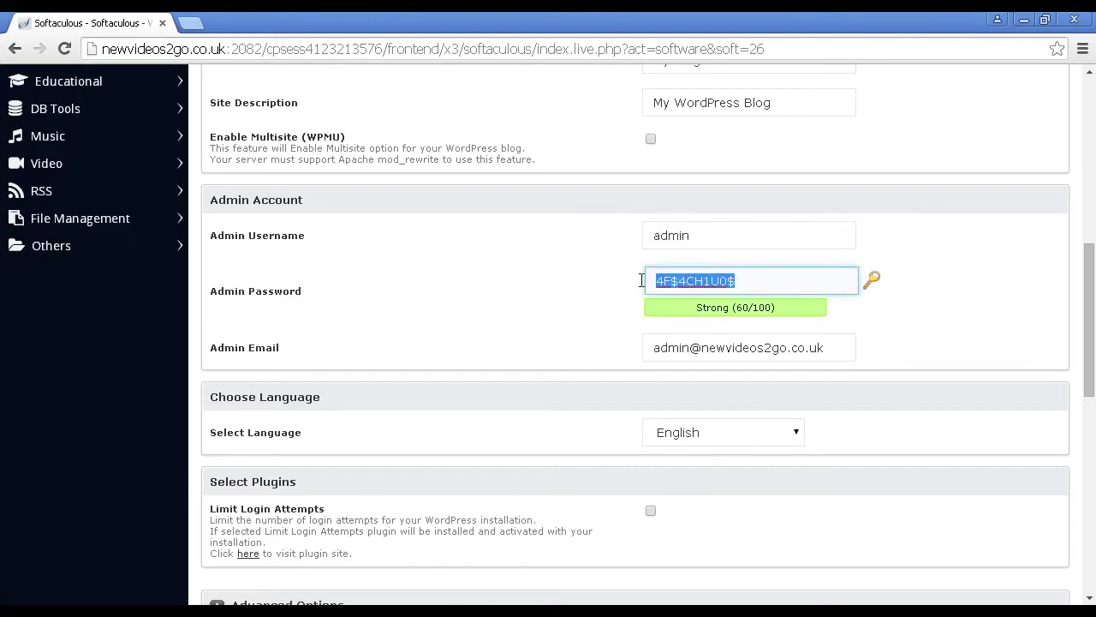
pyautogui.rightClick(715, 285)
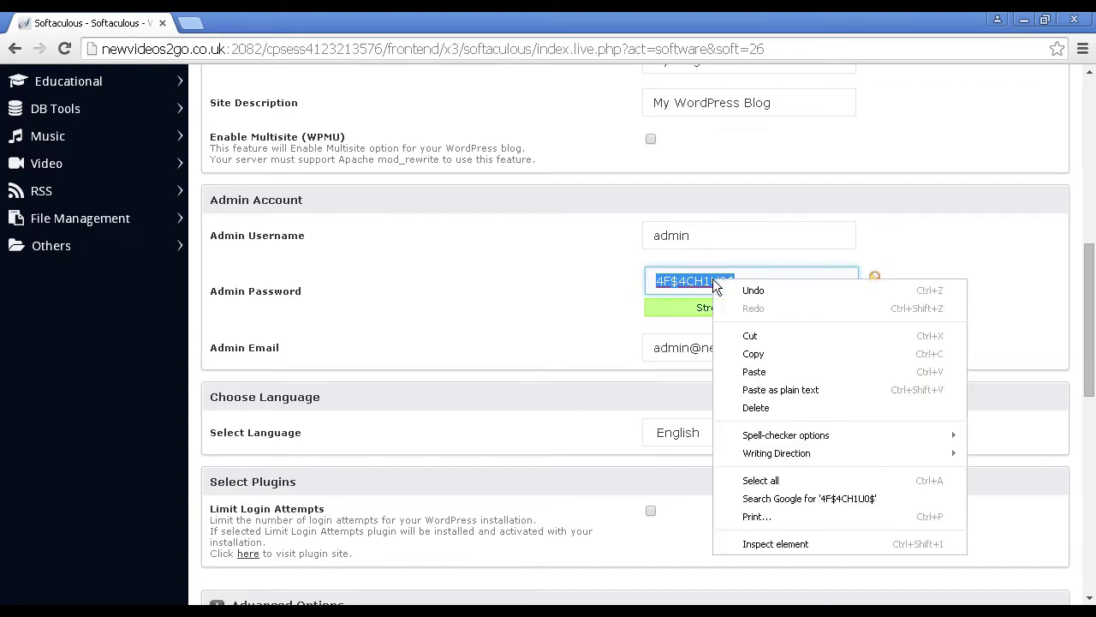
pyautogui.click(756, 353)
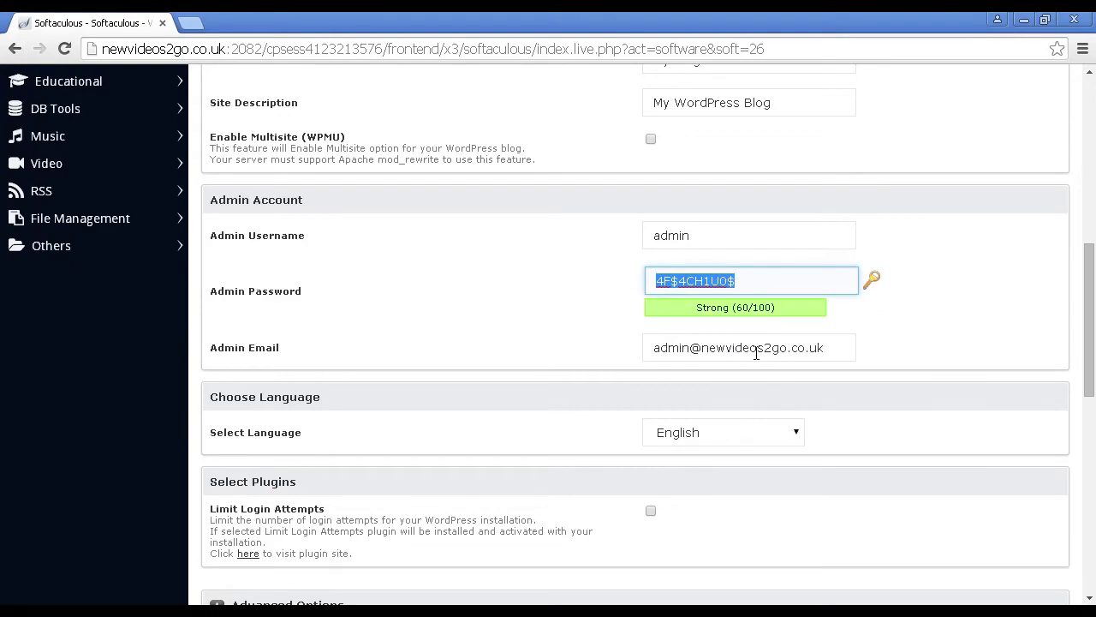
pyautogui.click(901, 303)
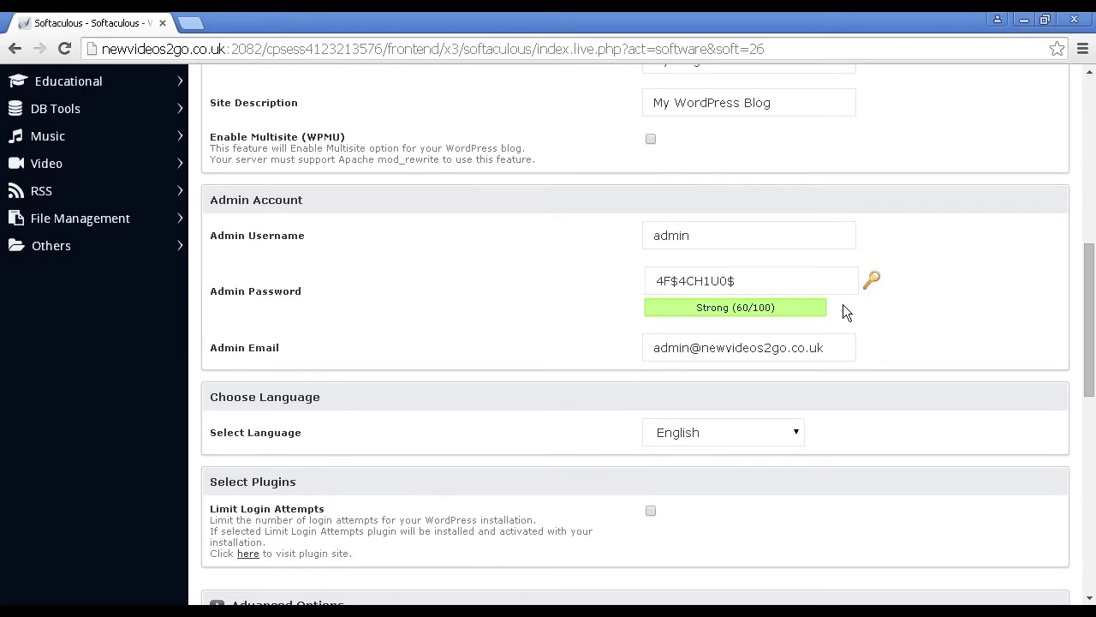
pyautogui.click(805, 349)
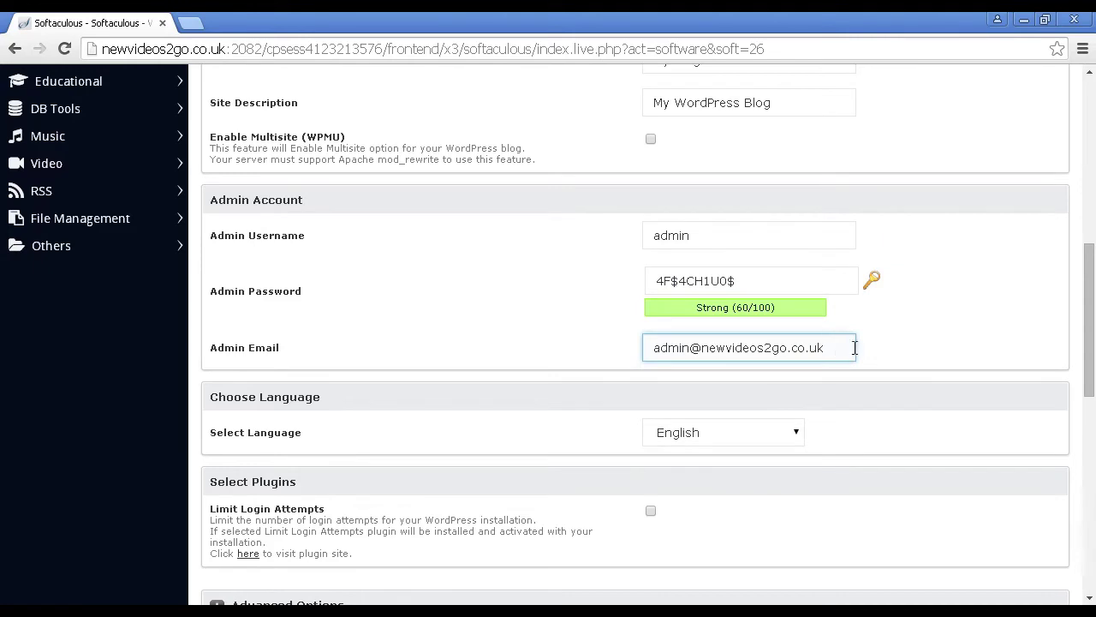
# Check the admin e-mail field, then confirm English in the site language list.
pyautogui.click(867, 348)
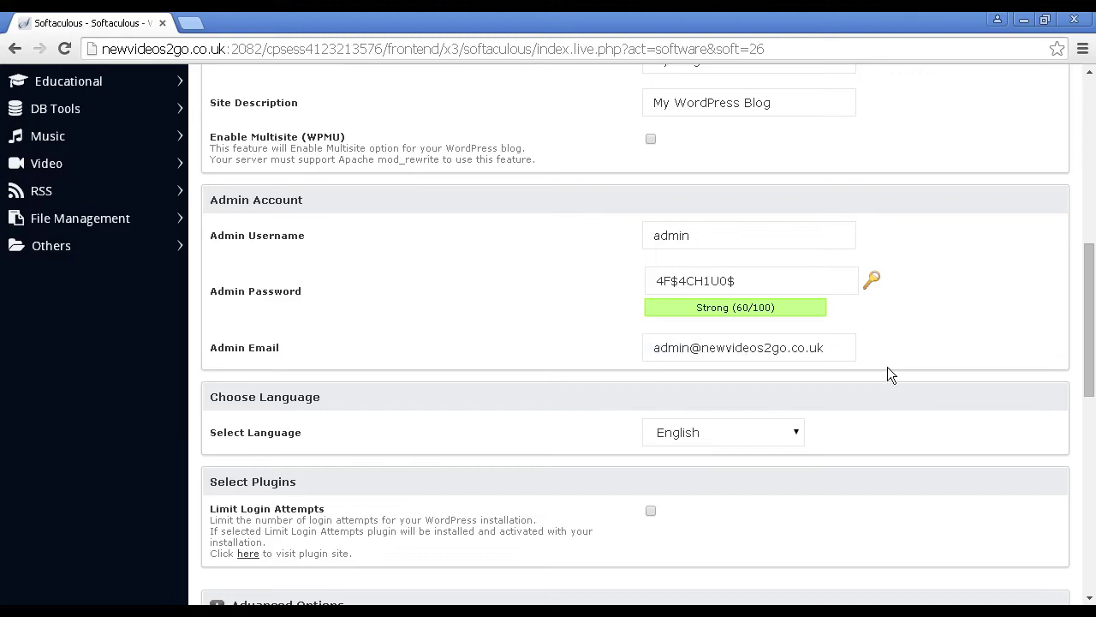
pyautogui.scroll(-1, 888, 367)
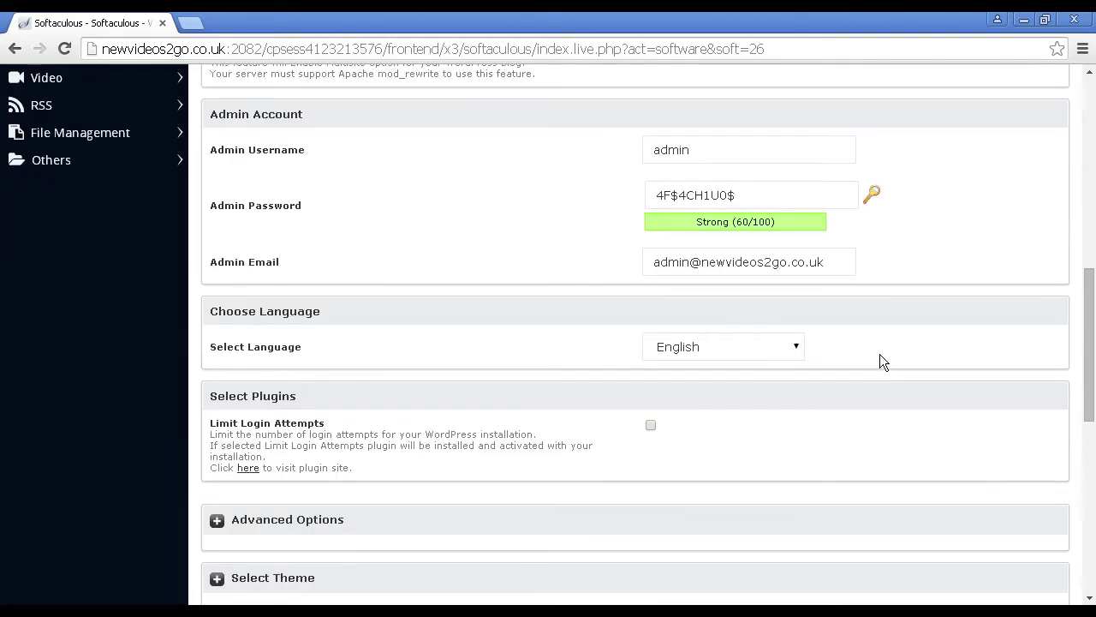
pyautogui.scroll(-1, 879, 354)
pyautogui.click(794, 262)
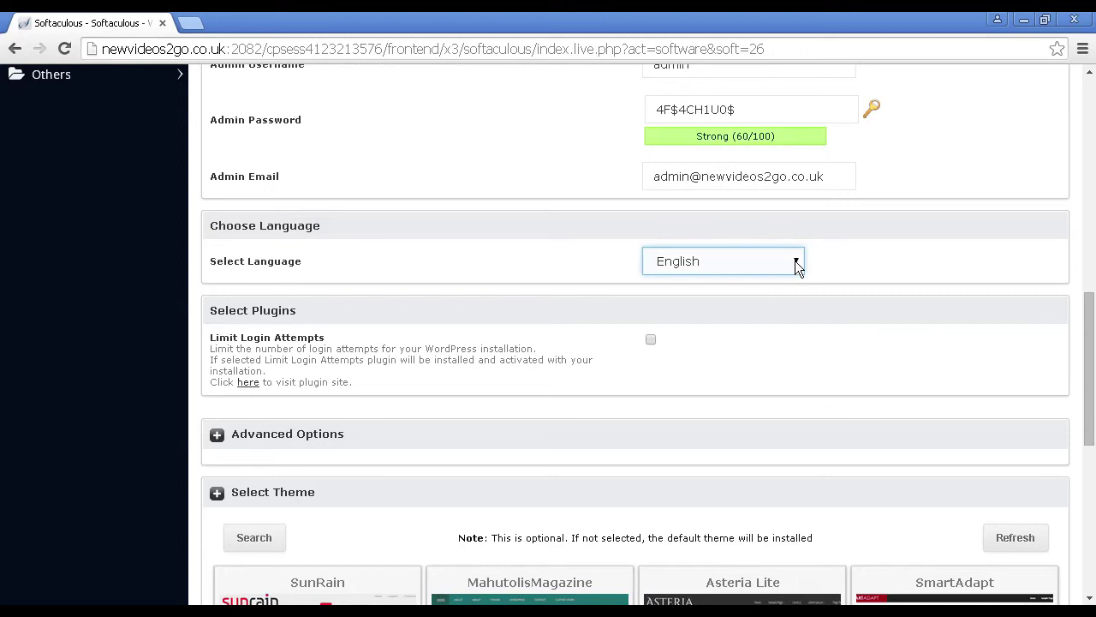
pyautogui.click(794, 262)
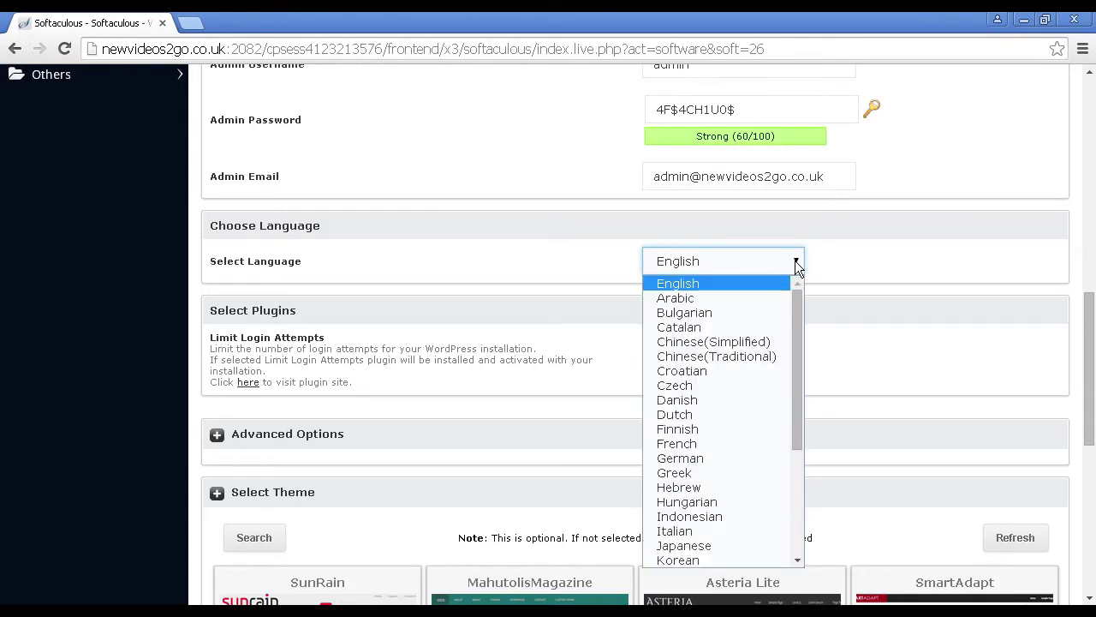
pyautogui.moveTo(795, 318); pyautogui.dragTo(845, 250)
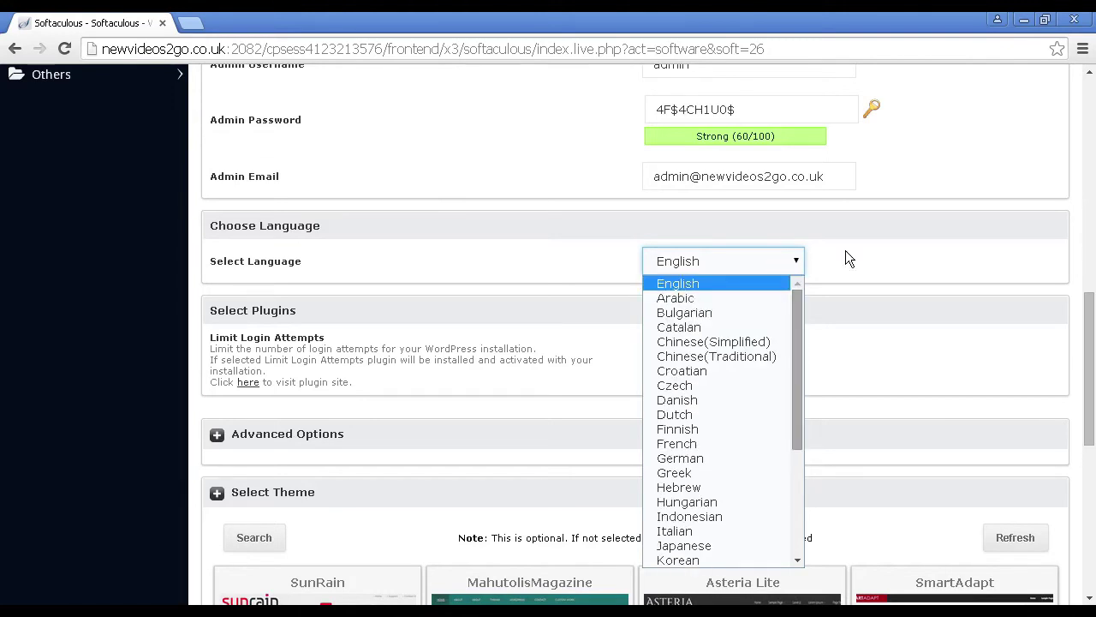
pyautogui.click(846, 259)
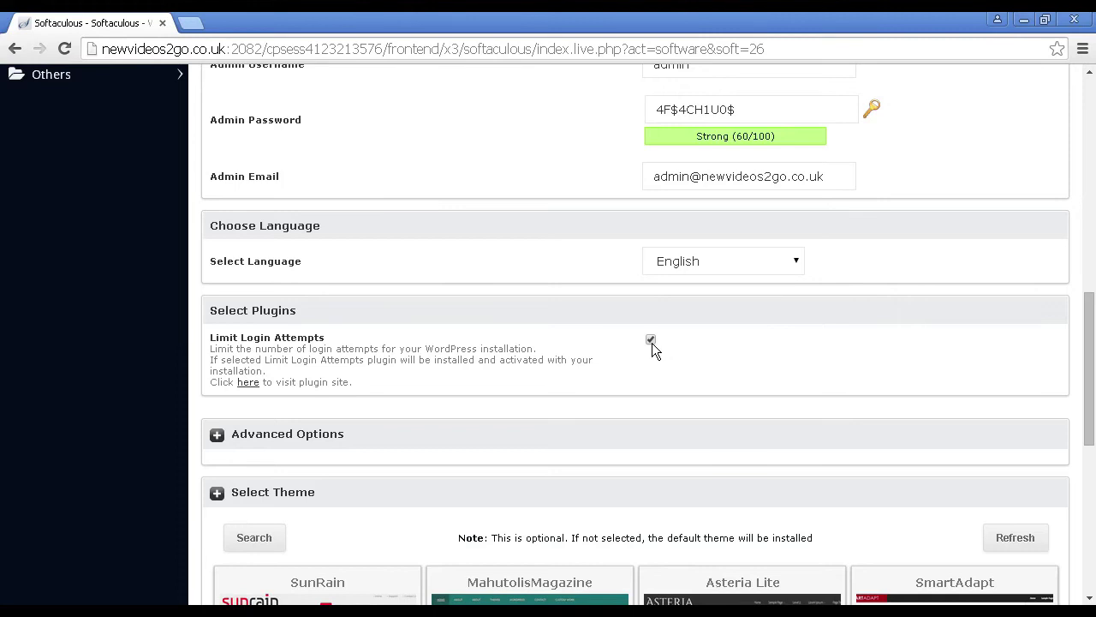
pyautogui.scroll(-2, 274, 442)
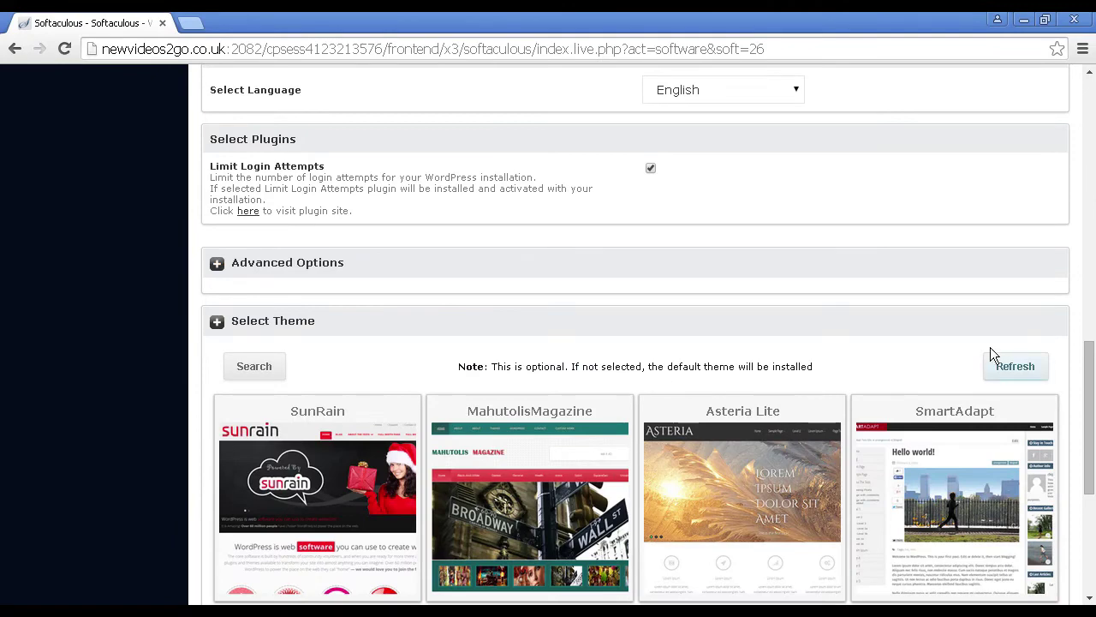
pyautogui.moveTo(1092, 377); pyautogui.dragTo(1094, 410)
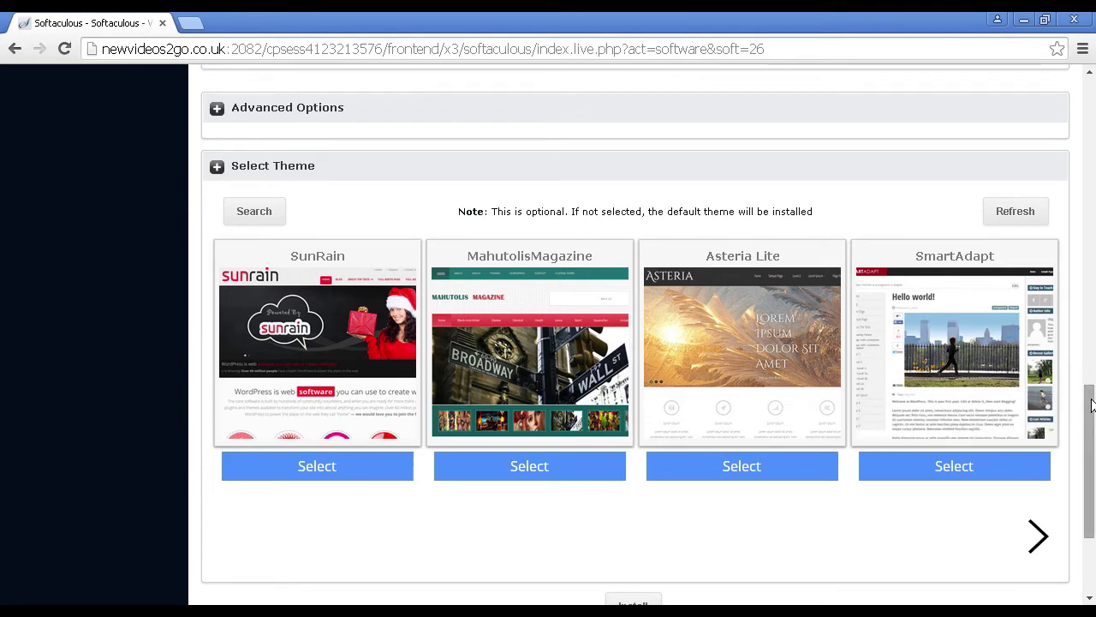
pyautogui.moveTo(1092, 414); pyautogui.dragTo(1092, 466)
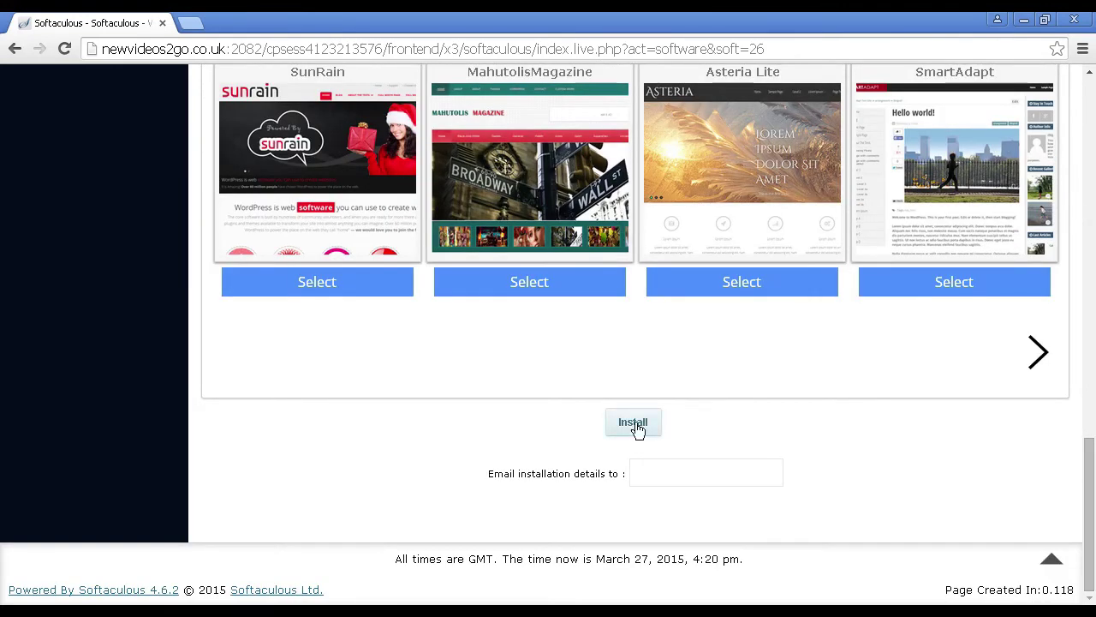
pyautogui.click(636, 473)
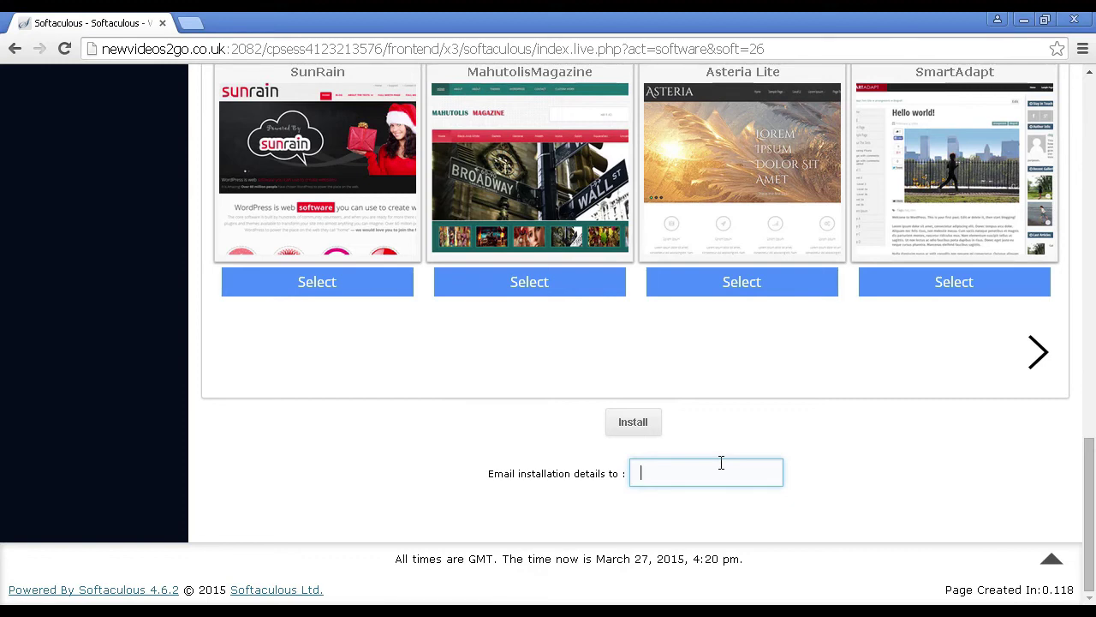
pyautogui.click(636, 425)
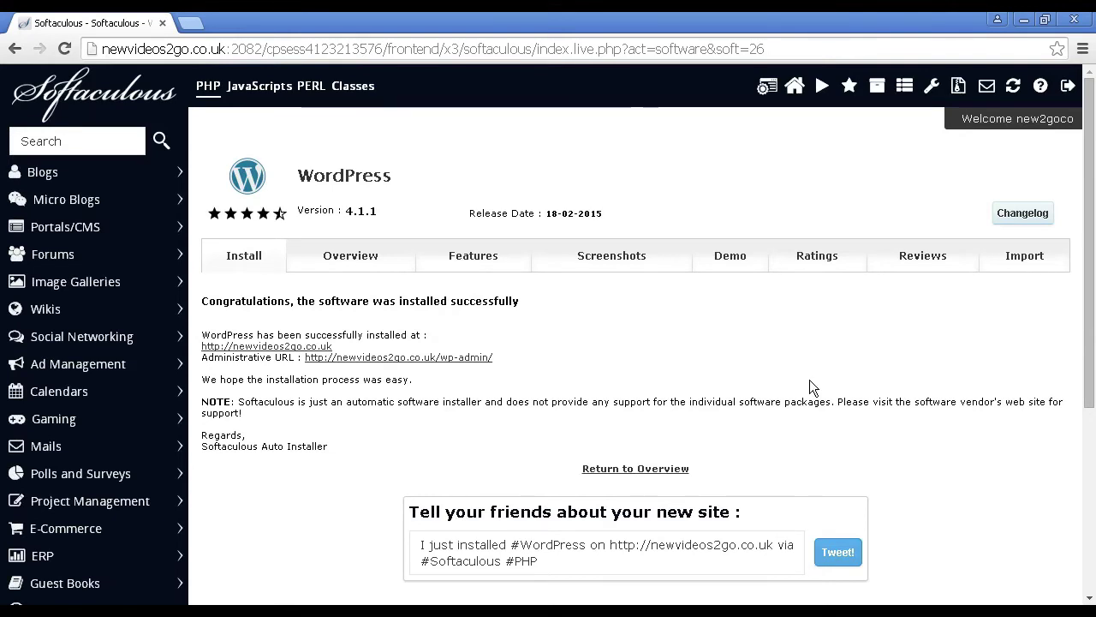
pyautogui.click(305, 347)
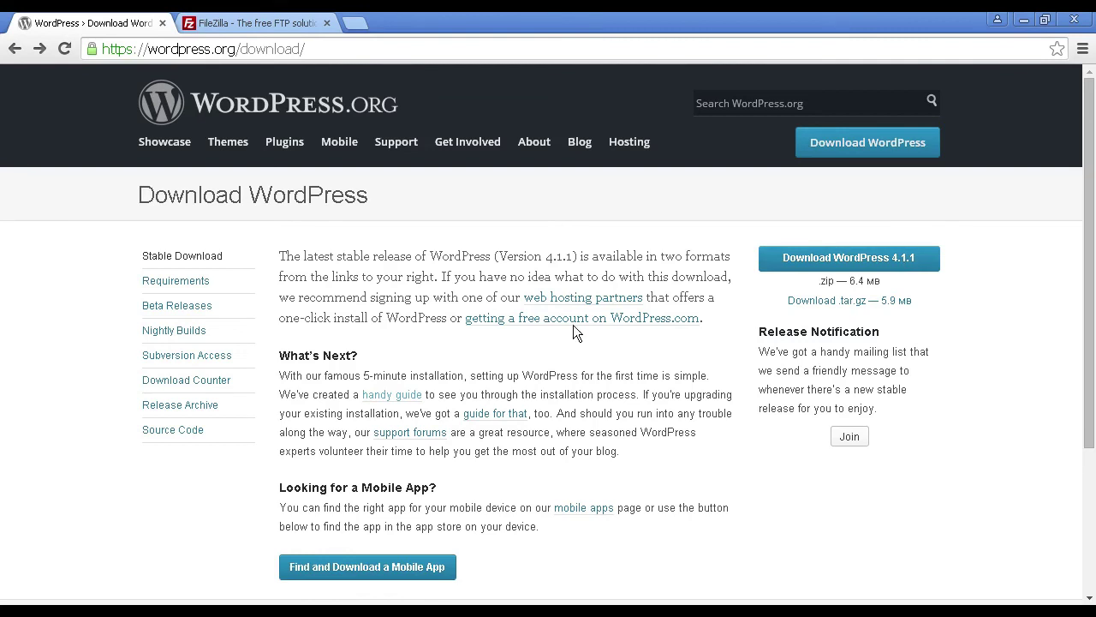
# Follow the 'handy guide' link and scroll to the Famous 5-Minute Install section.
pyautogui.click(402, 395)
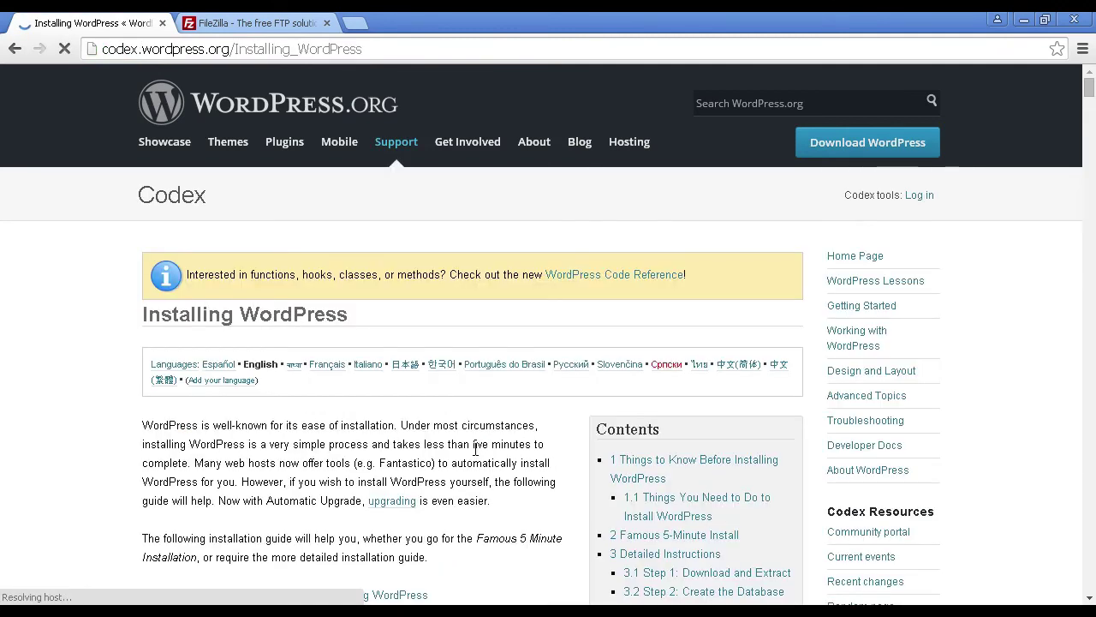
pyautogui.scroll(-2, 485, 426)
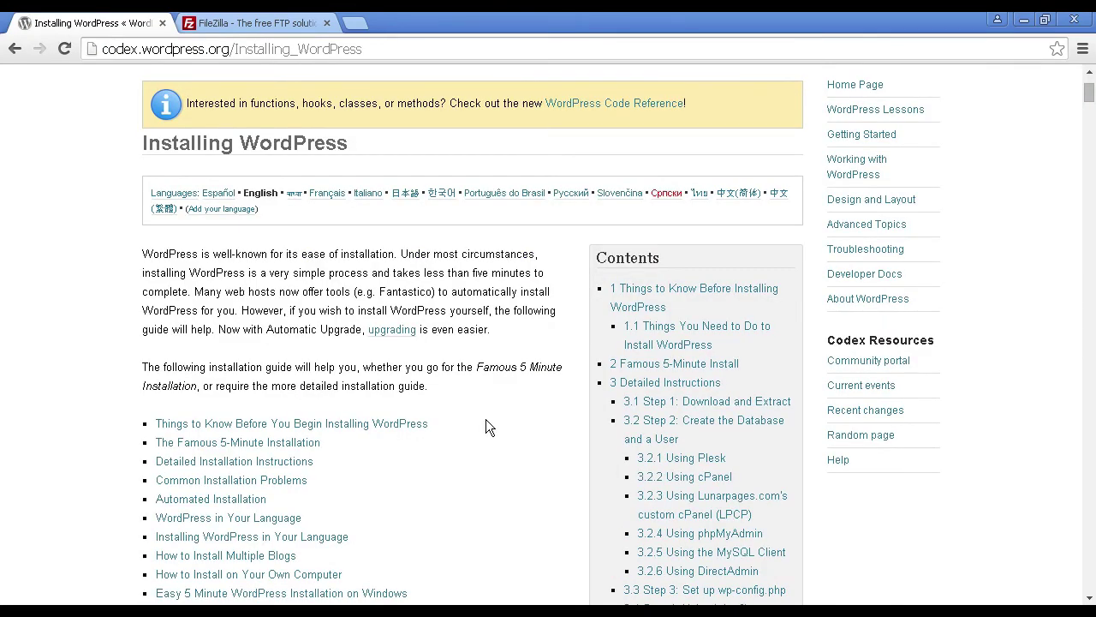
pyautogui.scroll(-2, 485, 403)
pyautogui.scroll(-3, 484, 386)
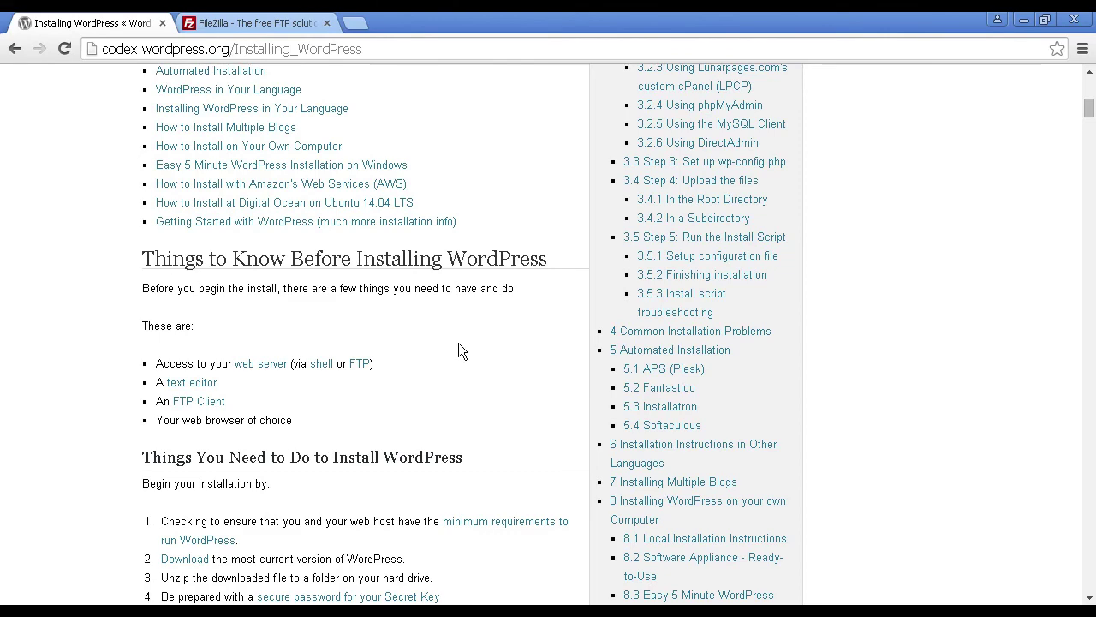
pyautogui.scroll(-2, 458, 349)
pyautogui.scroll(-1, 463, 350)
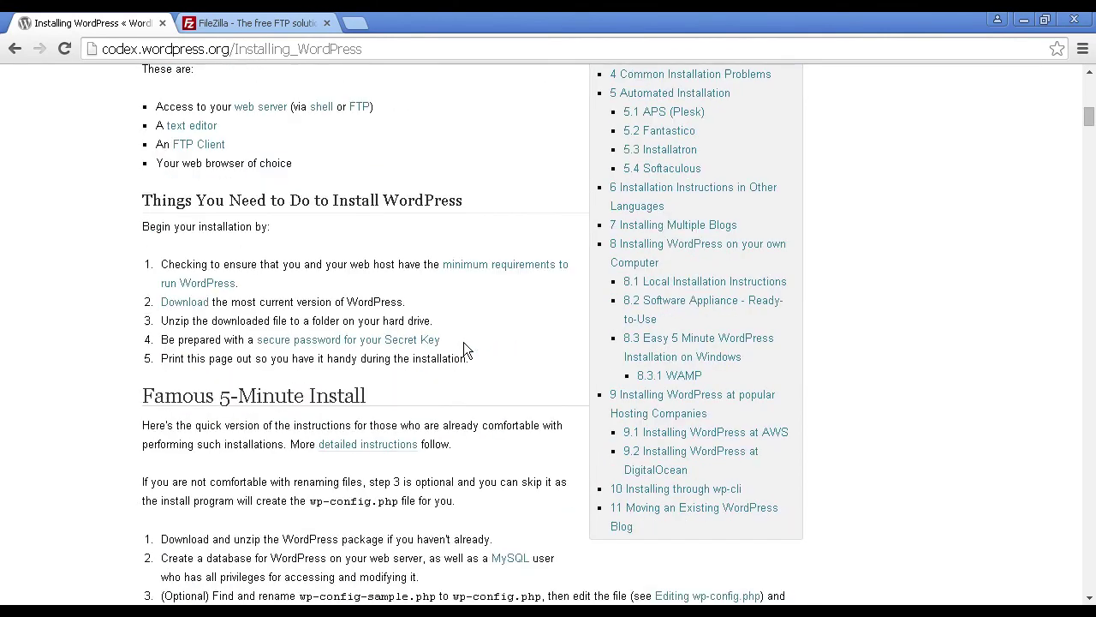
pyautogui.scroll(-4, 463, 348)
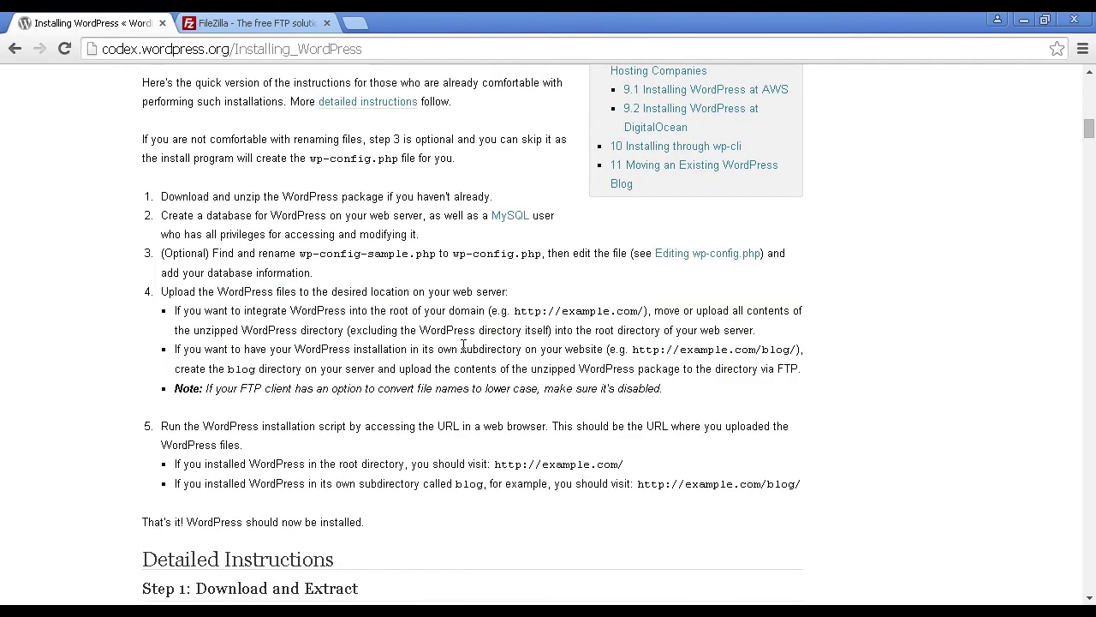
pyautogui.scroll(1, 467, 347)
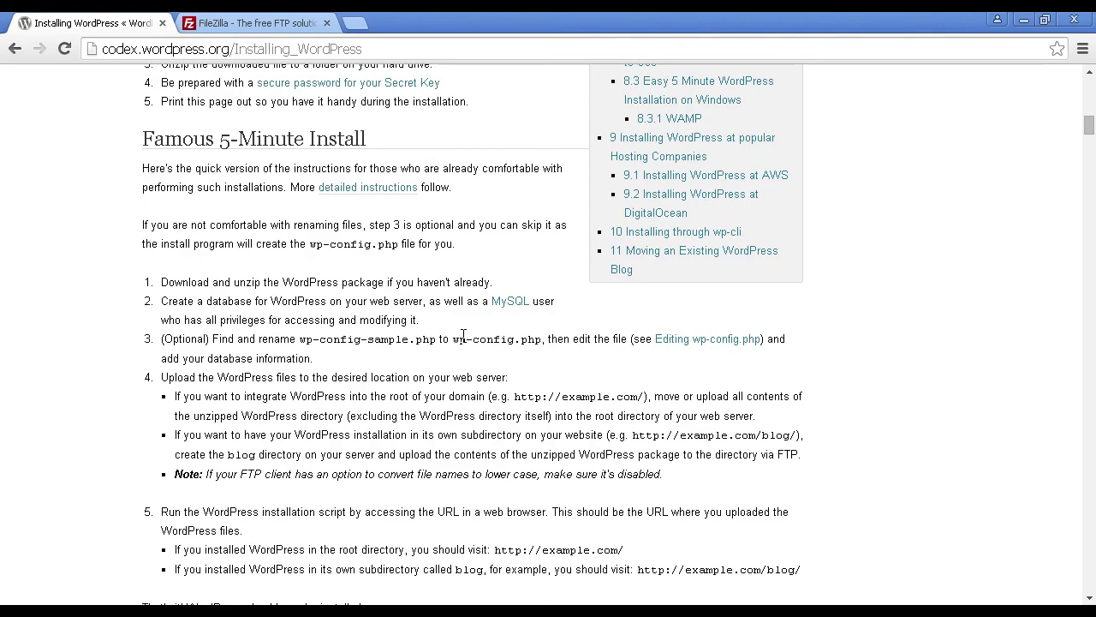
# Switch to the FileZilla tab showing the Client and Server download links.
pyautogui.click(280, 24)
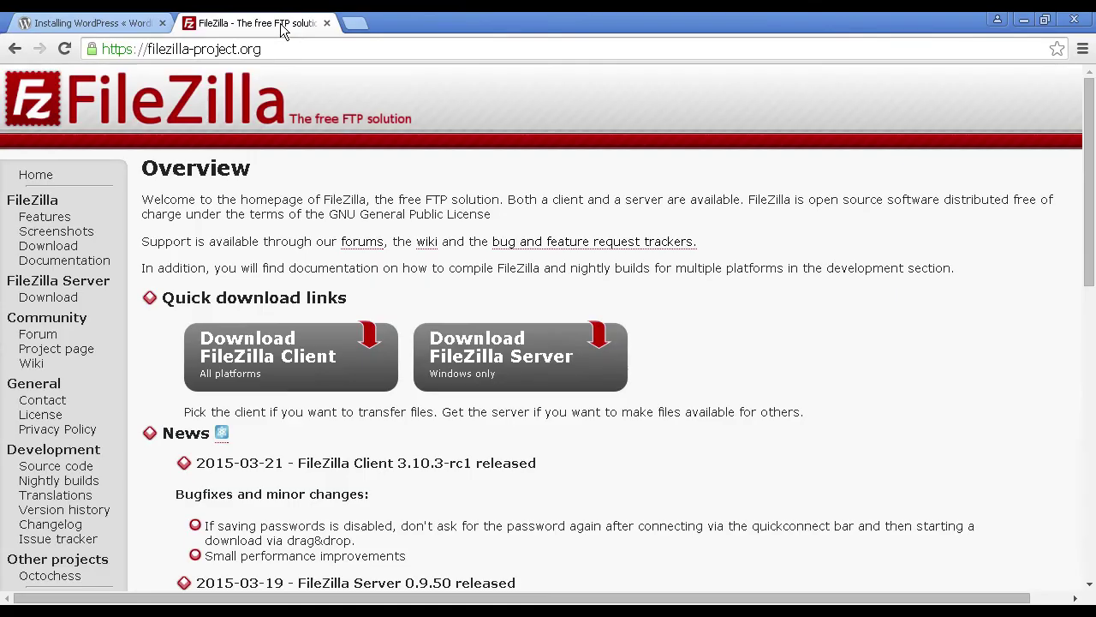